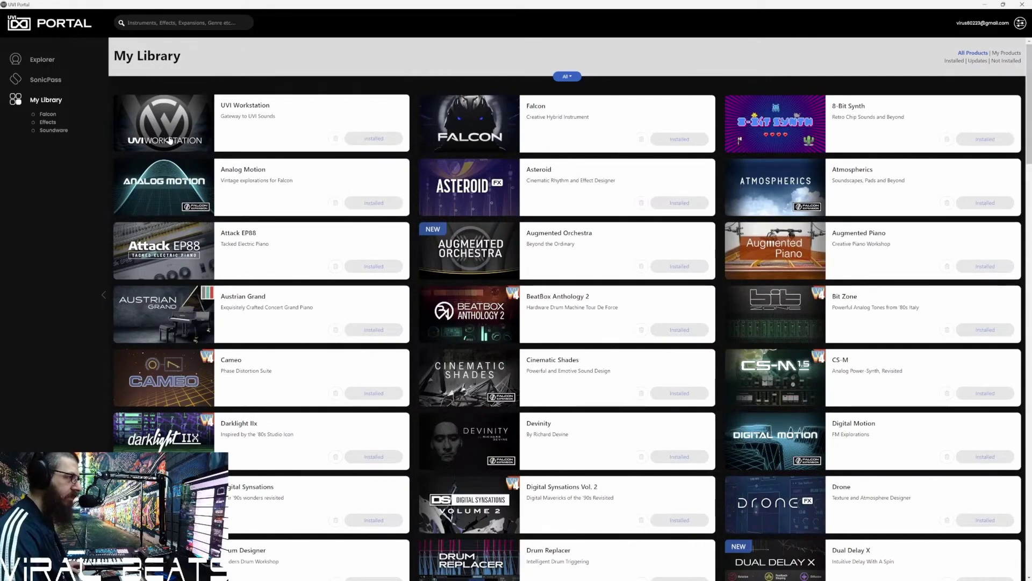
View the UVI Workstation details, close them, then open the Falcon product details
{"action": "left_click", "coordinate": [170, 139]}
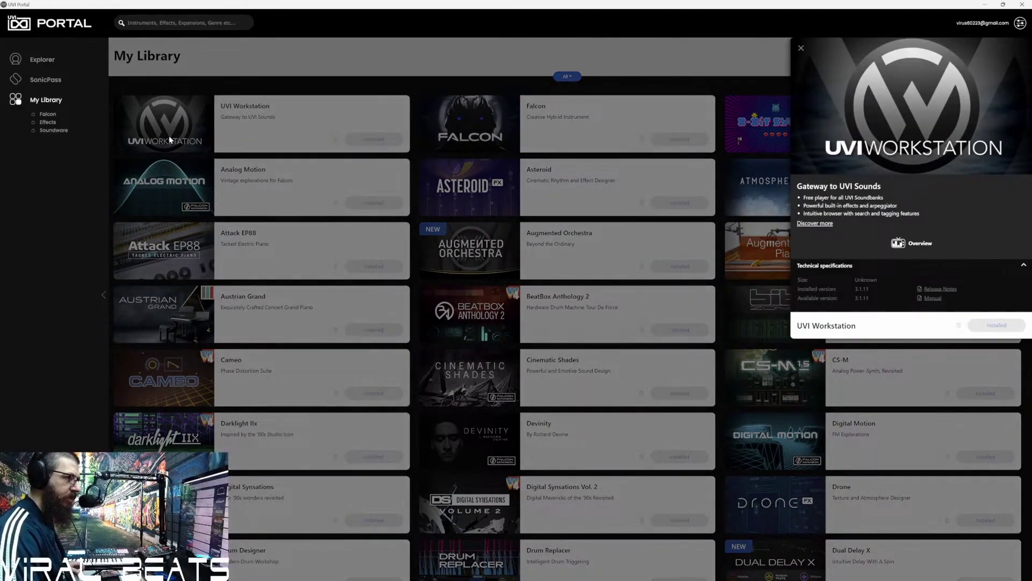
{"action": "left_click", "coordinate": [473, 144]}
{"action": "left_click", "coordinate": [473, 143]}
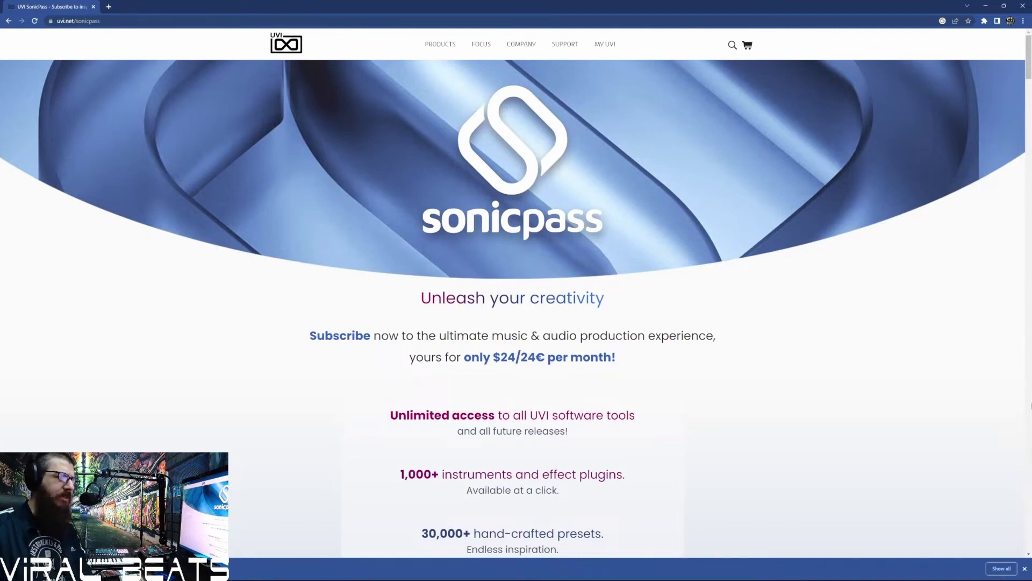
{"action": "scroll", "coordinate": [1028, 73], "scroll_direction": "down", "scroll_amount": 2}
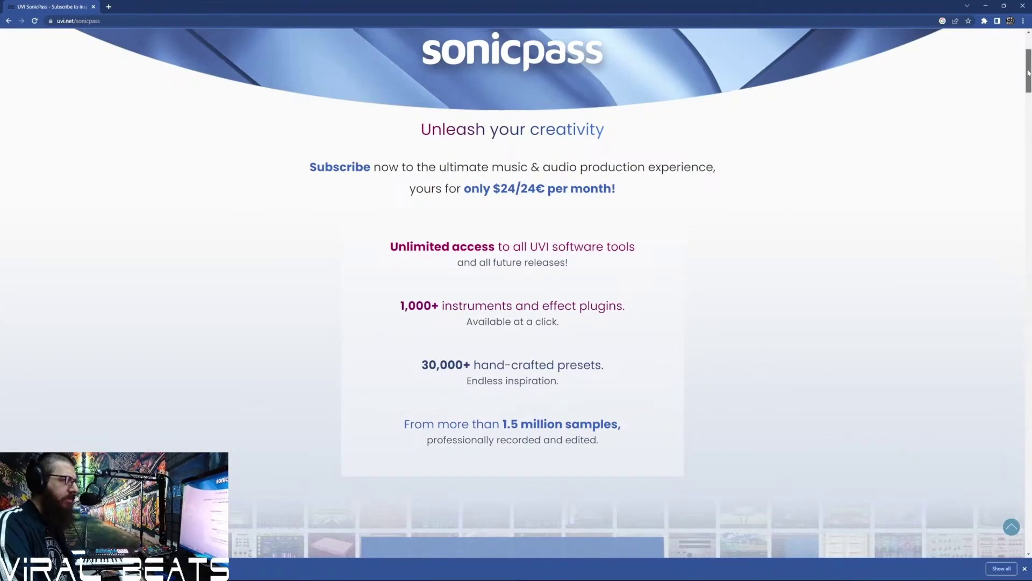
{"action": "left_click_drag", "start_coordinate": [1028, 73], "coordinate": [1028, 115]}
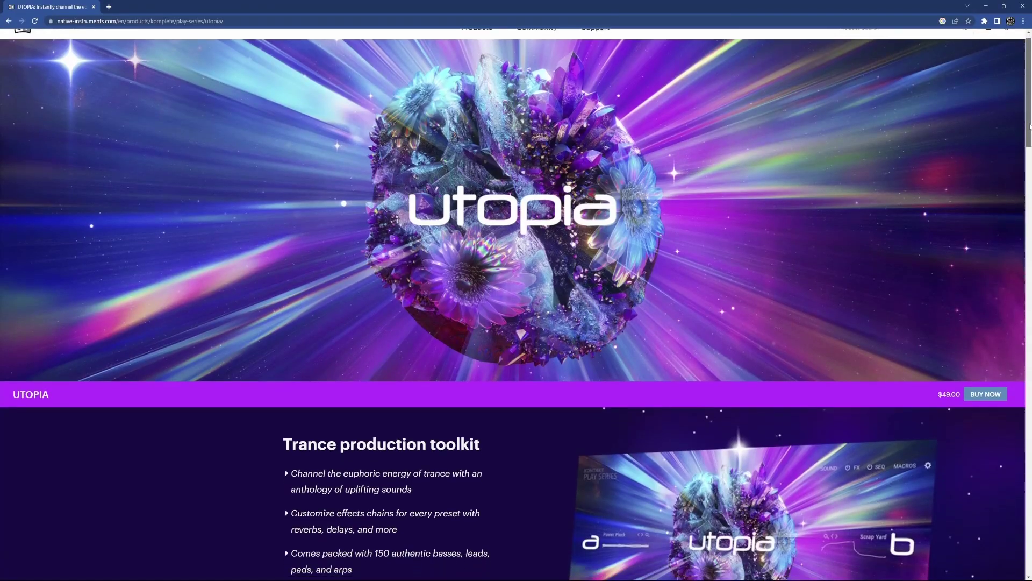
{"action": "left_click_drag", "start_coordinate": [1029, 125], "coordinate": [1013, 244]}
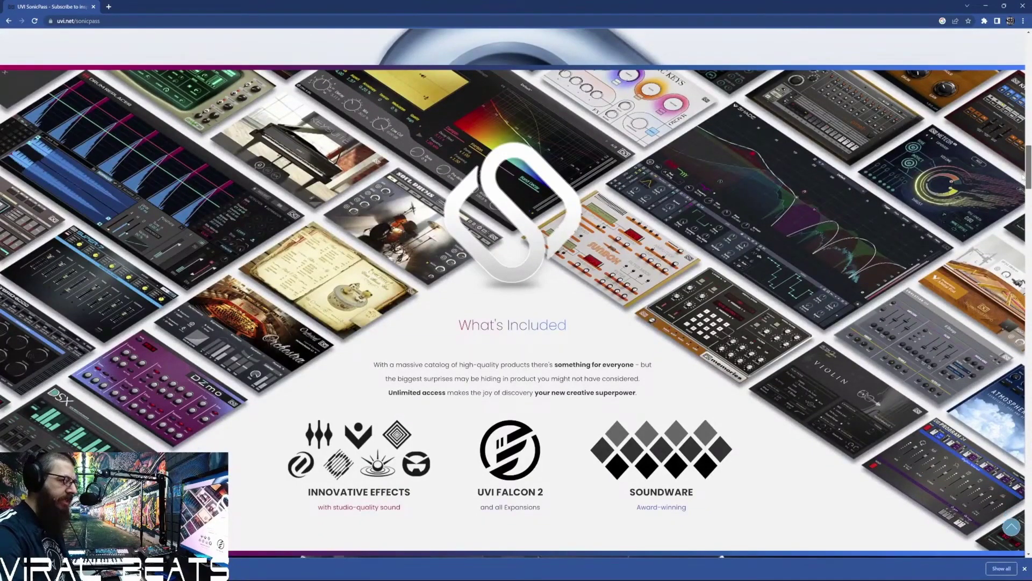
{"action": "mouse_move", "coordinate": [1026, 173]}
{"action": "left_mouse_down"}
{"action": "mouse_move", "coordinate": [1026, 231]}
{"action": "mouse_move", "coordinate": [1022, 220]}
{"action": "left_mouse_up"}
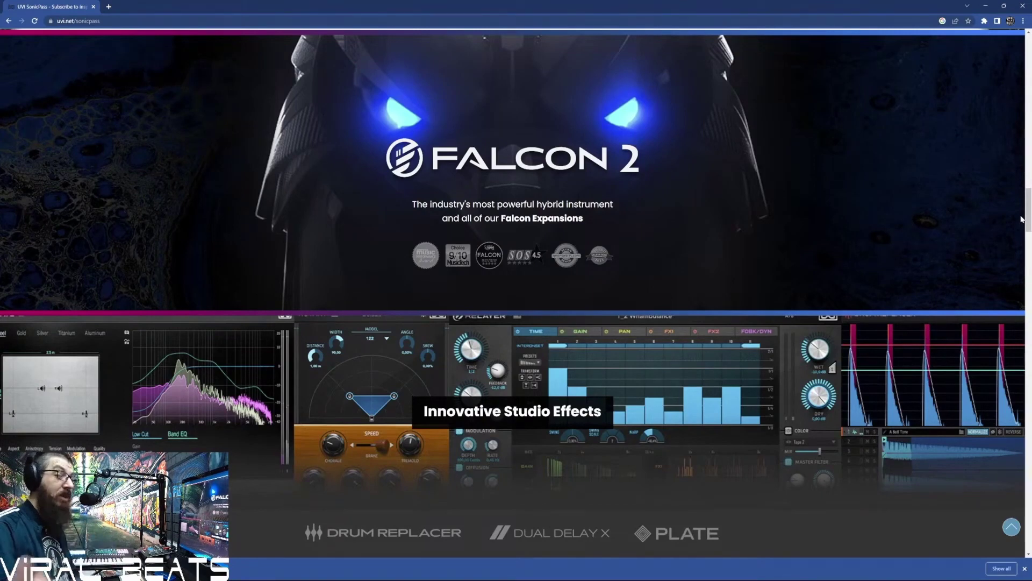
{"action": "scroll", "coordinate": [1022, 218], "scroll_direction": "down", "scroll_amount": 5}
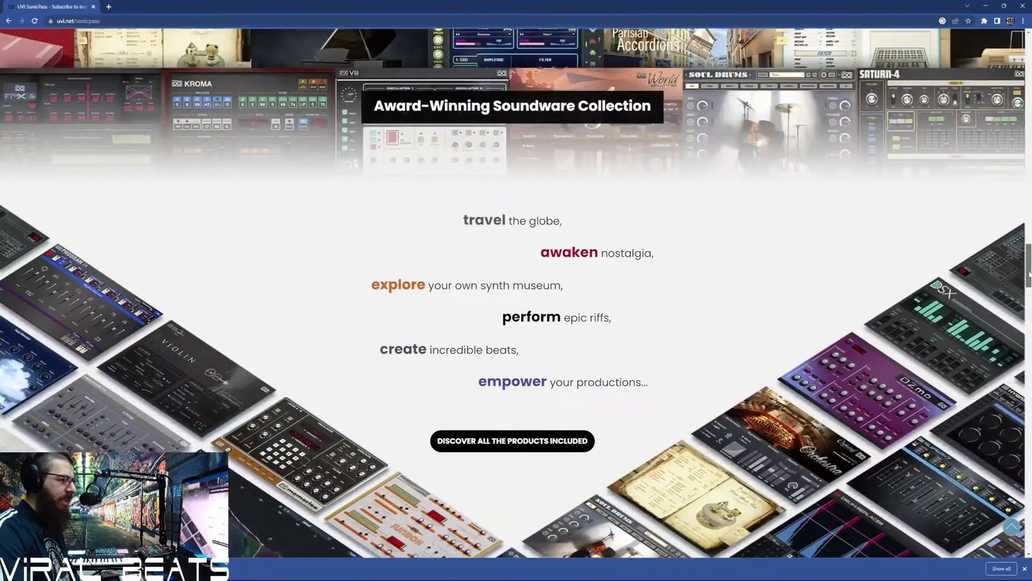
{"action": "scroll", "coordinate": [1022, 219], "scroll_direction": "down", "scroll_amount": 2}
{"action": "left_click_drag", "start_coordinate": [1028, 278], "coordinate": [1029, 345]}
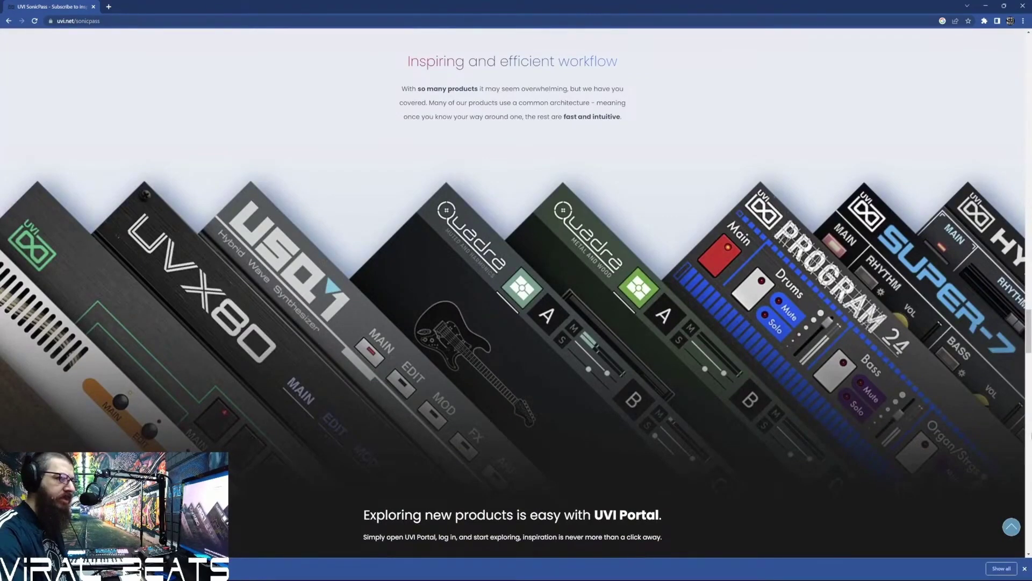
{"action": "scroll", "coordinate": [992, 346], "scroll_direction": "down", "scroll_amount": 2}
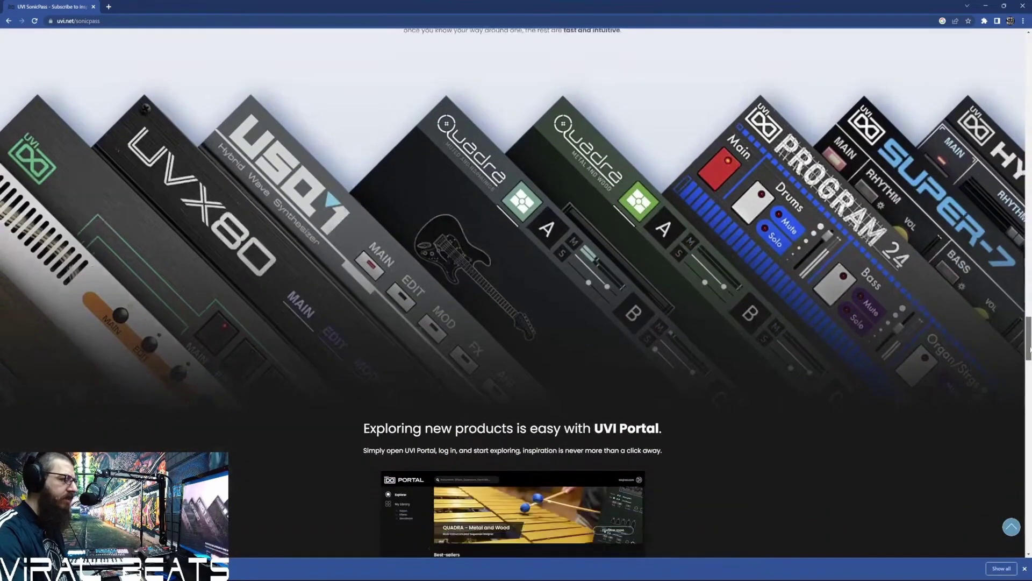
{"action": "scroll", "coordinate": [992, 346], "scroll_direction": "down", "scroll_amount": 1}
{"action": "scroll", "coordinate": [993, 345], "scroll_direction": "down", "scroll_amount": 2}
{"action": "scroll", "coordinate": [992, 346], "scroll_direction": "down", "scroll_amount": 1}
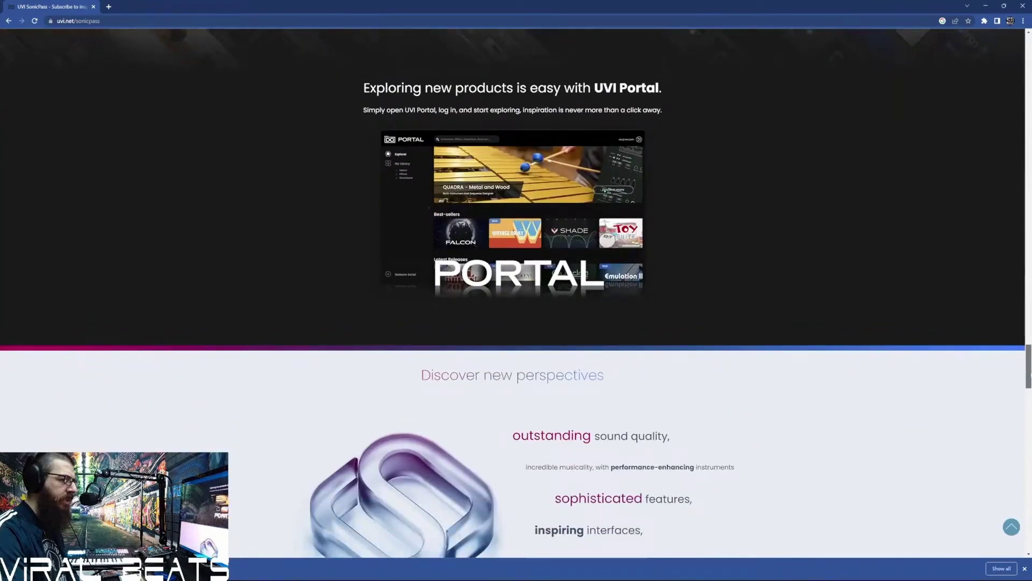
{"action": "scroll", "coordinate": [993, 345], "scroll_direction": "down", "scroll_amount": 1}
{"action": "scroll", "coordinate": [993, 345], "scroll_direction": "down", "scroll_amount": 1}
{"action": "scroll", "coordinate": [516, 345], "scroll_direction": "down", "scroll_amount": 1}
{"action": "scroll", "coordinate": [516, 346], "scroll_direction": "down", "scroll_amount": 1}
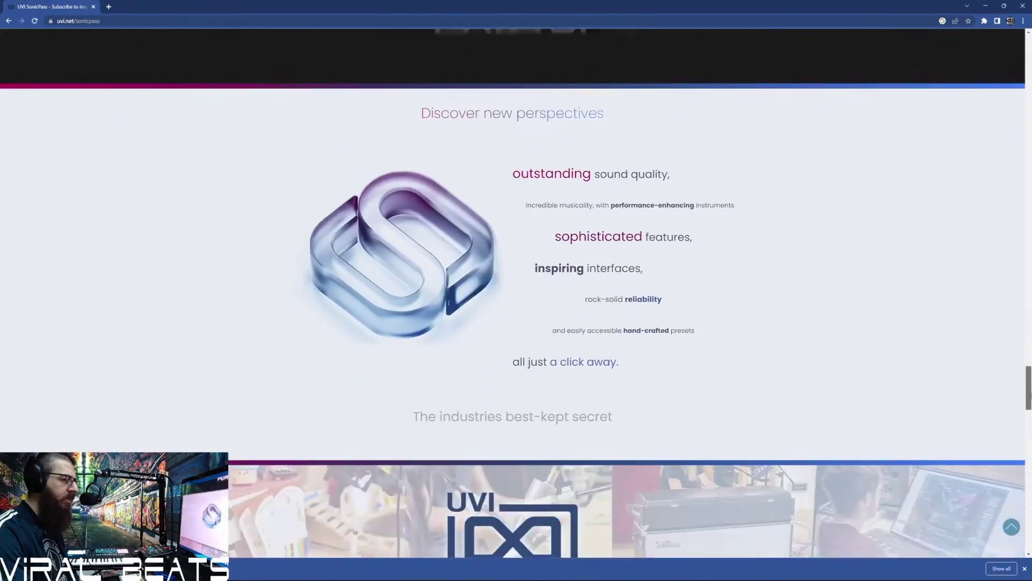
{"action": "scroll", "coordinate": [517, 346], "scroll_direction": "down", "scroll_amount": 1}
{"action": "scroll", "coordinate": [516, 346], "scroll_direction": "down", "scroll_amount": 1}
{"action": "scroll", "coordinate": [516, 346], "scroll_direction": "down", "scroll_amount": 1}
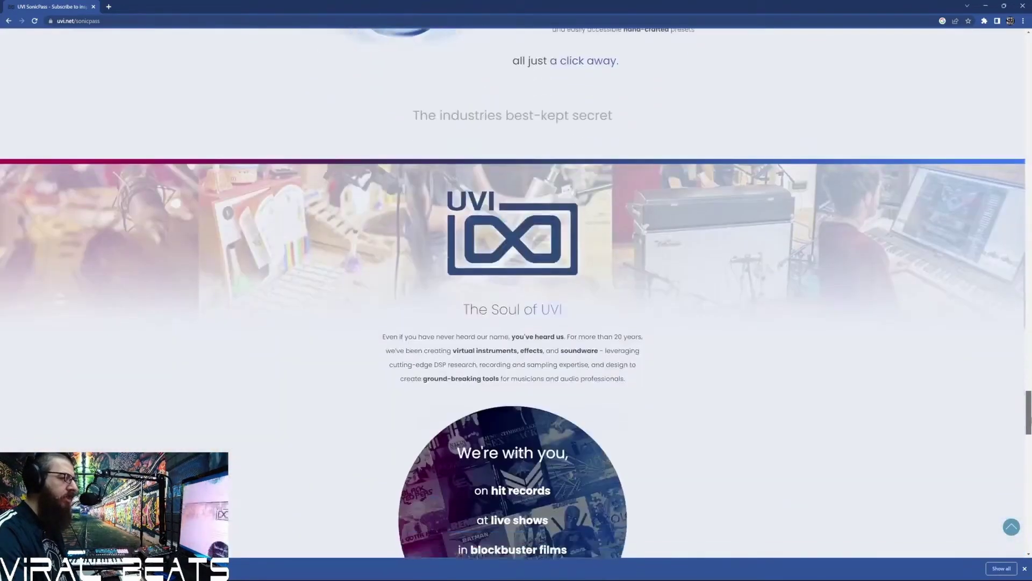
{"action": "scroll", "coordinate": [516, 346], "scroll_direction": "down", "scroll_amount": 4}
{"action": "scroll", "coordinate": [516, 323], "scroll_direction": "down", "scroll_amount": 1}
{"action": "scroll", "coordinate": [516, 322], "scroll_direction": "down", "scroll_amount": 4}
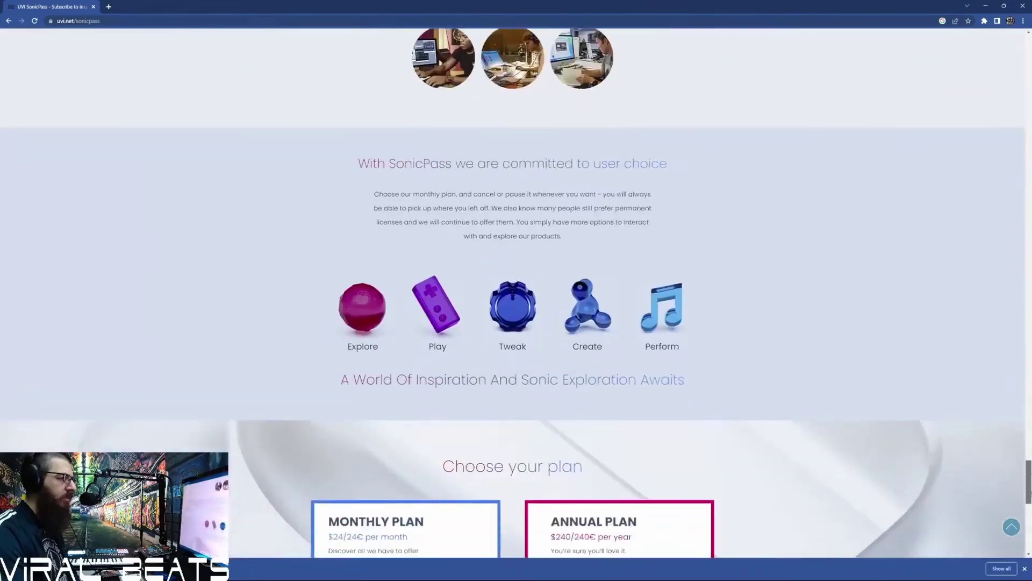
{"action": "scroll", "coordinate": [516, 323], "scroll_direction": "down", "scroll_amount": 2}
{"action": "scroll", "coordinate": [517, 323], "scroll_direction": "down", "scroll_amount": 2}
{"action": "scroll", "coordinate": [516, 323], "scroll_direction": "down", "scroll_amount": 1}
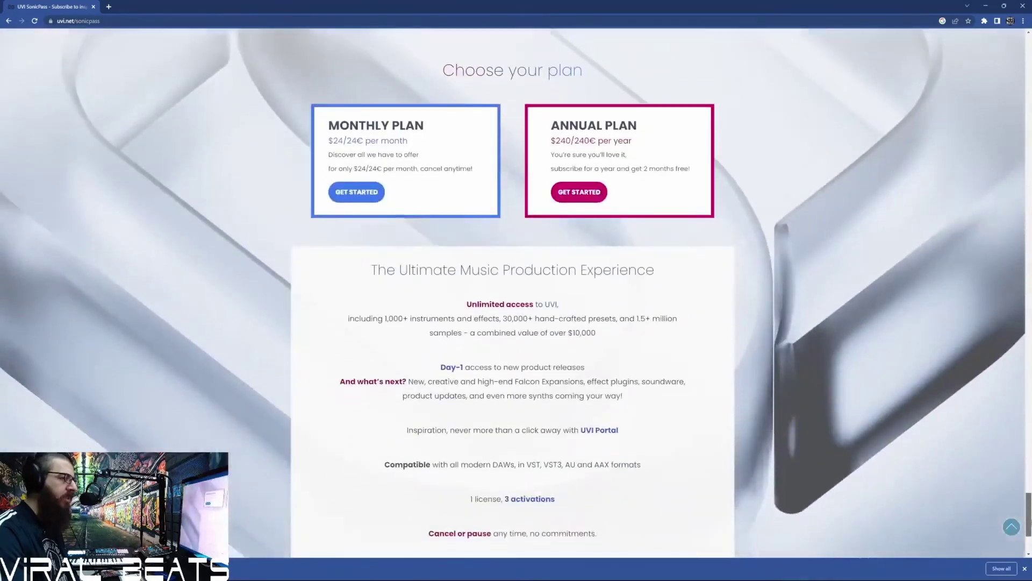
{"action": "scroll", "coordinate": [516, 323], "scroll_direction": "down", "scroll_amount": 1}
{"action": "scroll", "coordinate": [516, 293], "scroll_direction": "up", "scroll_amount": 1}
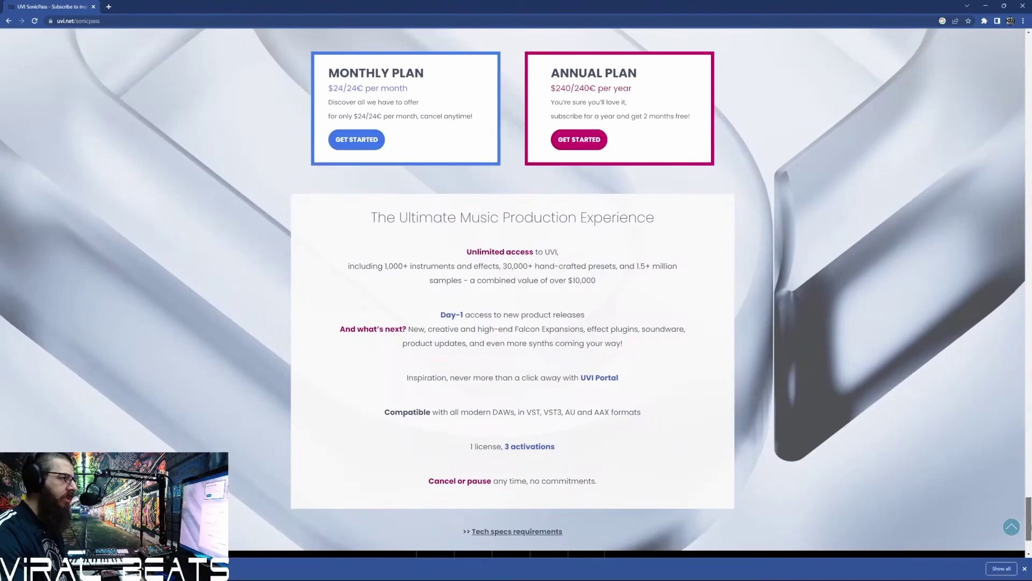
{"action": "scroll", "coordinate": [517, 322], "scroll_direction": "down", "scroll_amount": 1}
{"action": "scroll", "coordinate": [516, 323], "scroll_direction": "down", "scroll_amount": 1}
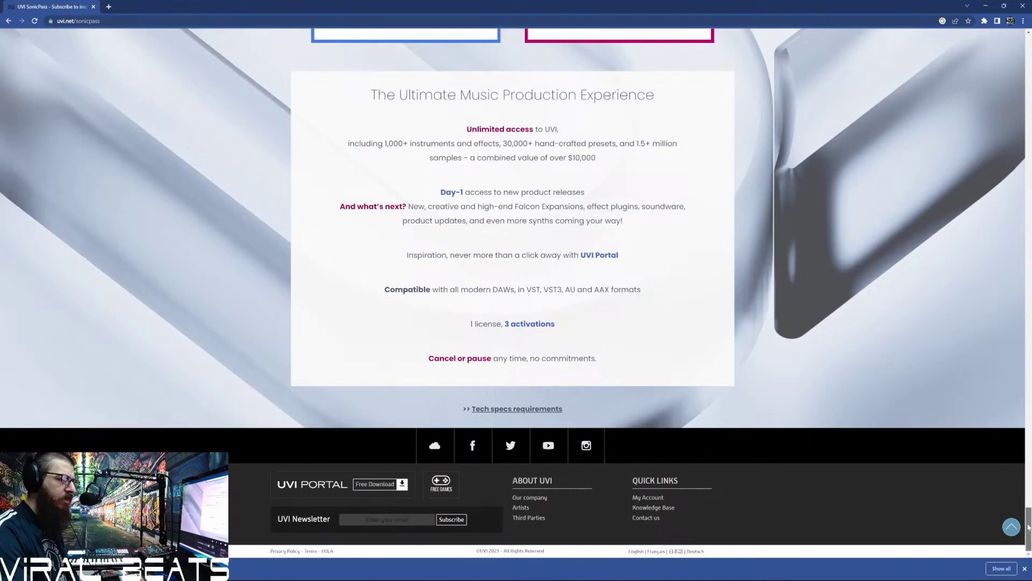
{"action": "scroll", "coordinate": [1020, 522], "scroll_direction": "up", "scroll_amount": 1}
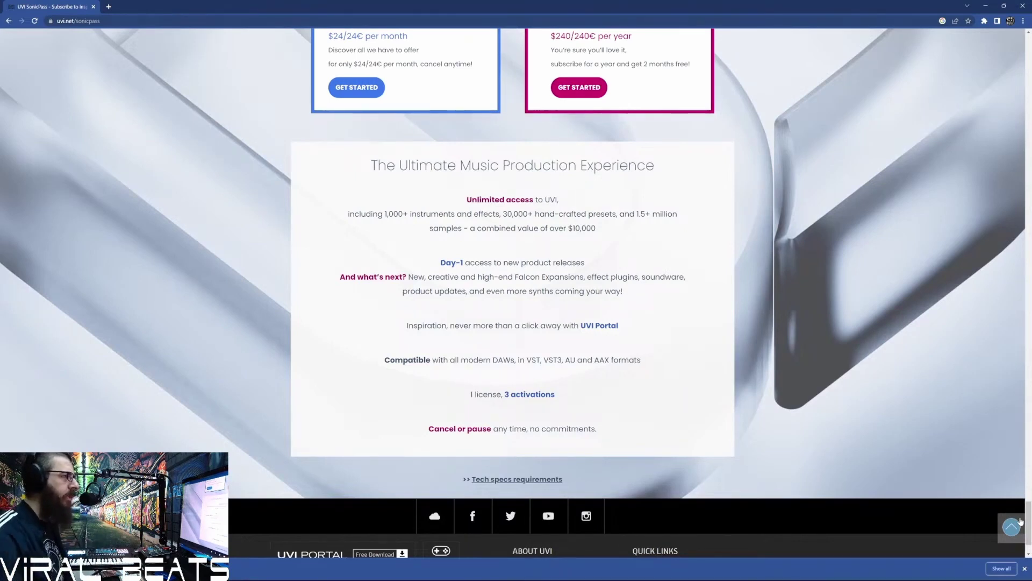
Minimize the browser and filter My Library to Falcon products
{"action": "left_click", "coordinate": [985, 6]}
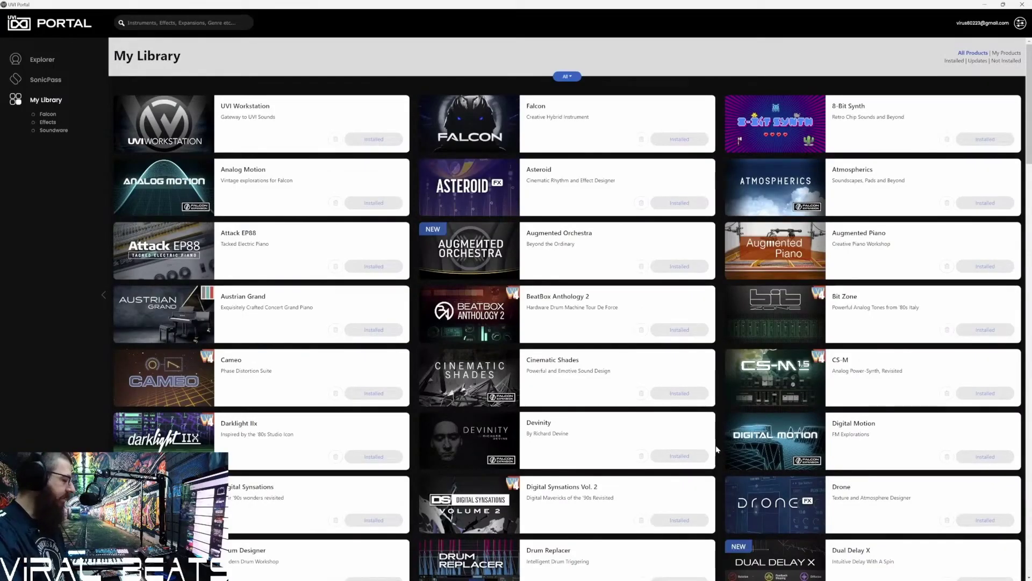
{"action": "left_click", "coordinate": [46, 115]}
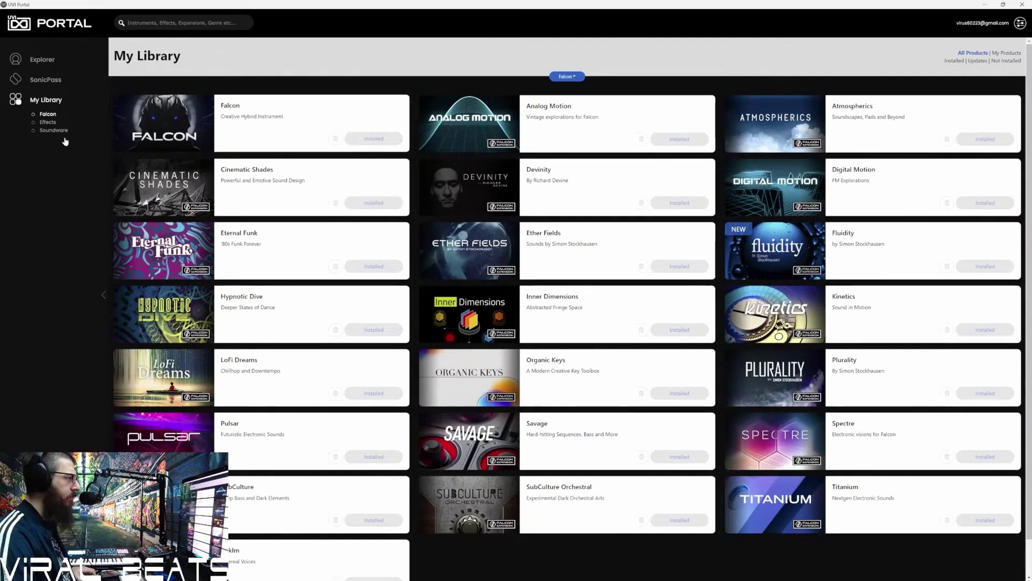
Show Effects, dismiss the Phasor details, then filter My Library to Soundware
{"action": "left_click", "coordinate": [48, 122]}
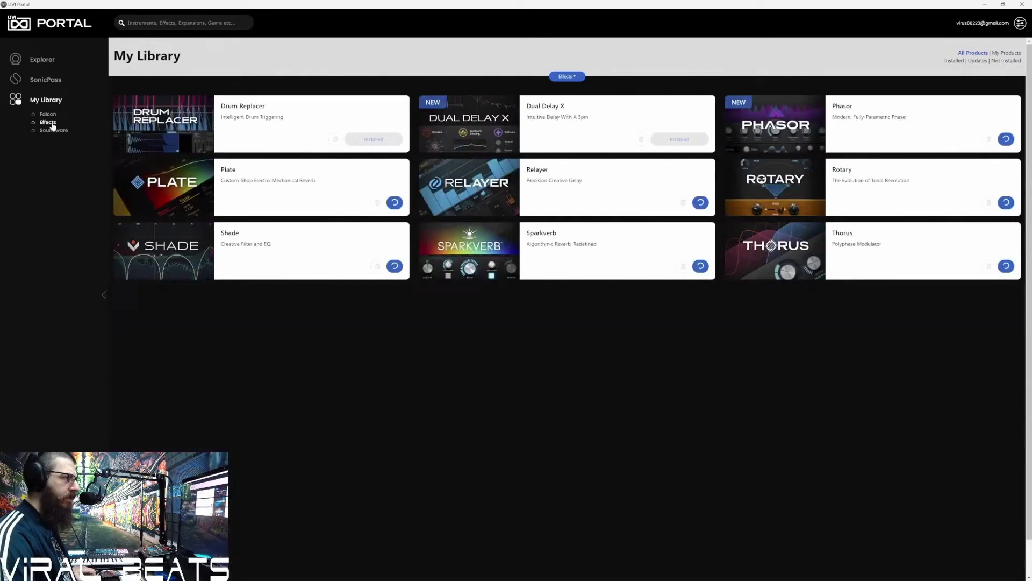
{"action": "left_click", "coordinate": [757, 129]}
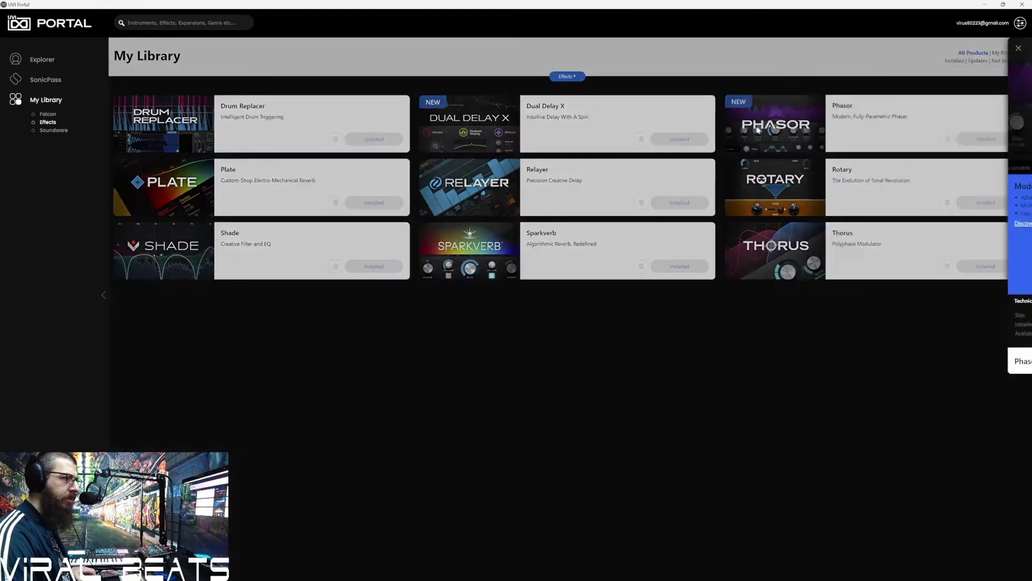
{"action": "left_click", "coordinate": [55, 131]}
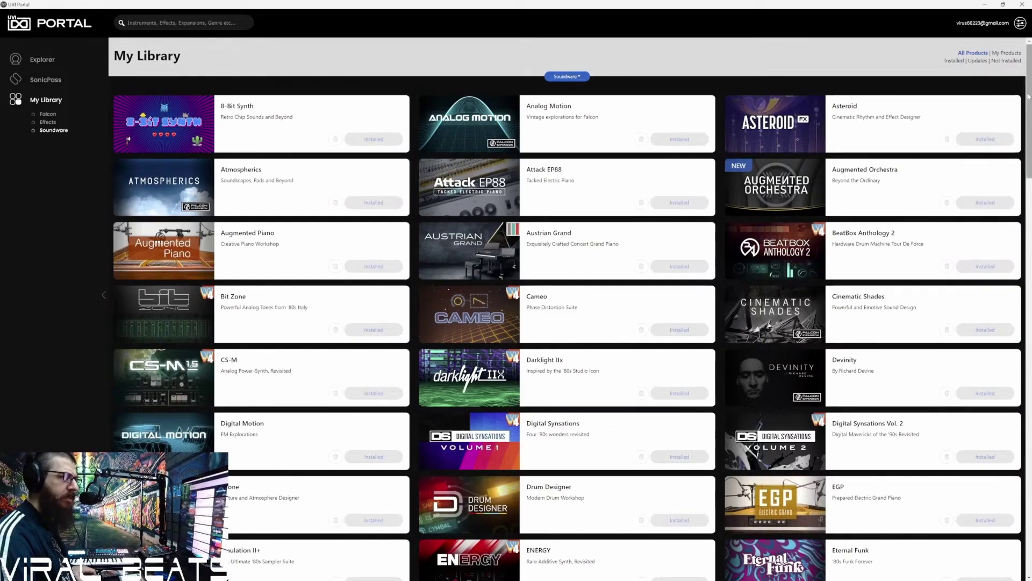
{"action": "left_click_drag", "start_coordinate": [1027, 97], "coordinate": [1028, 101]}
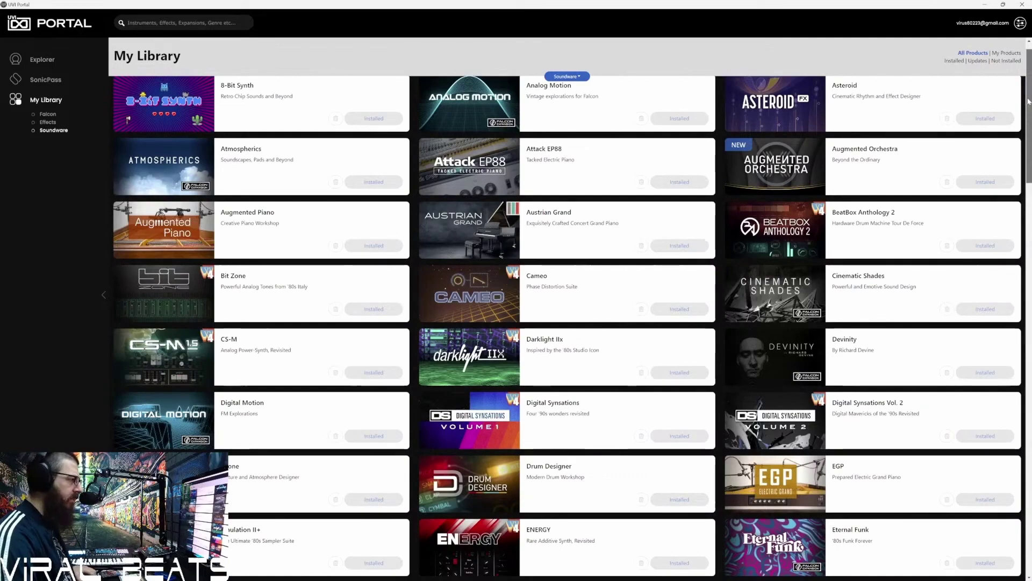
{"action": "scroll", "coordinate": [141, 184], "scroll_direction": "down", "scroll_amount": 3}
View and close the CS-M and Emulation II+ product details
{"action": "left_click", "coordinate": [141, 185]}
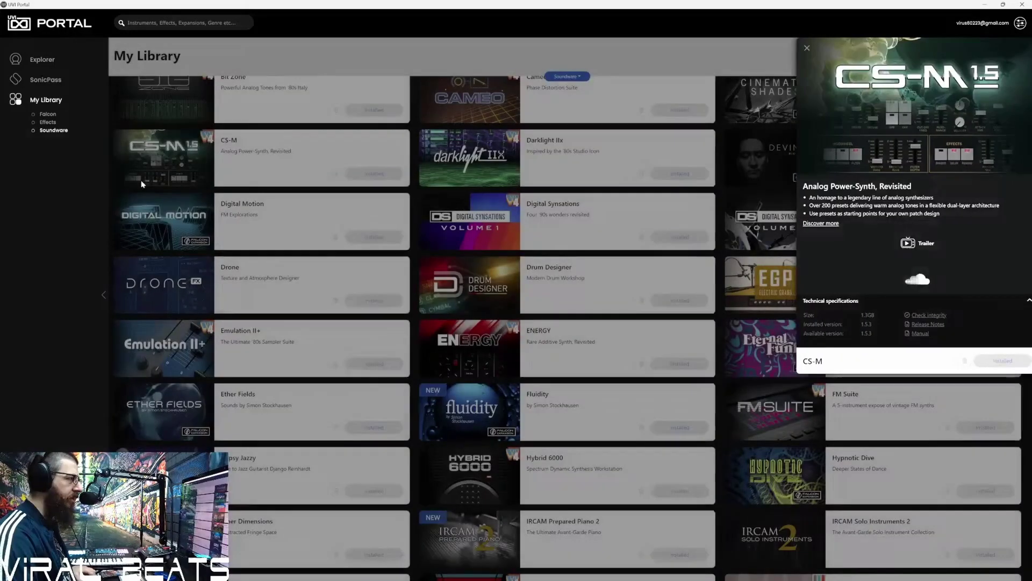
{"action": "left_click", "coordinate": [141, 185]}
{"action": "left_click", "coordinate": [162, 370]}
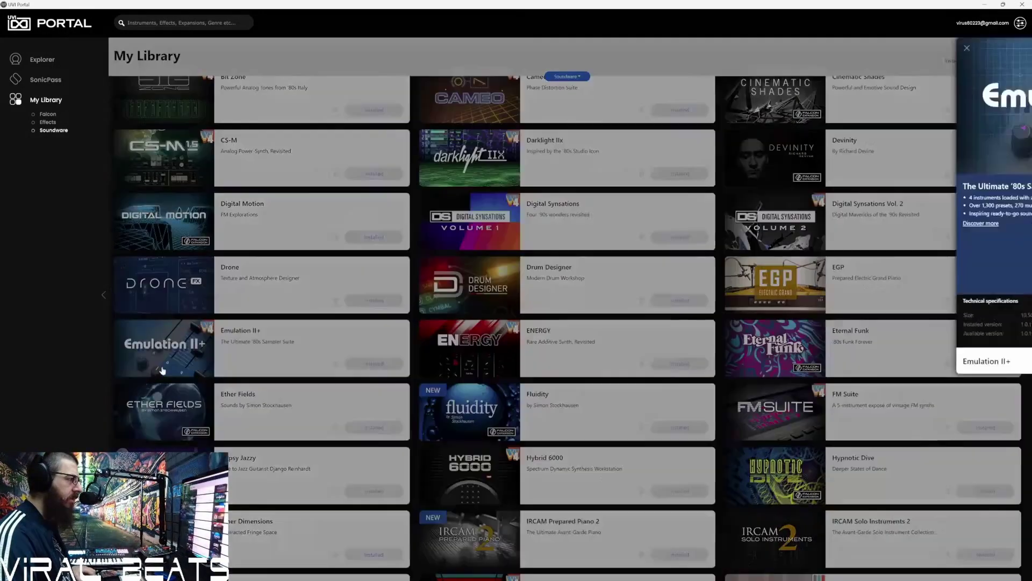
{"action": "left_click", "coordinate": [561, 468]}
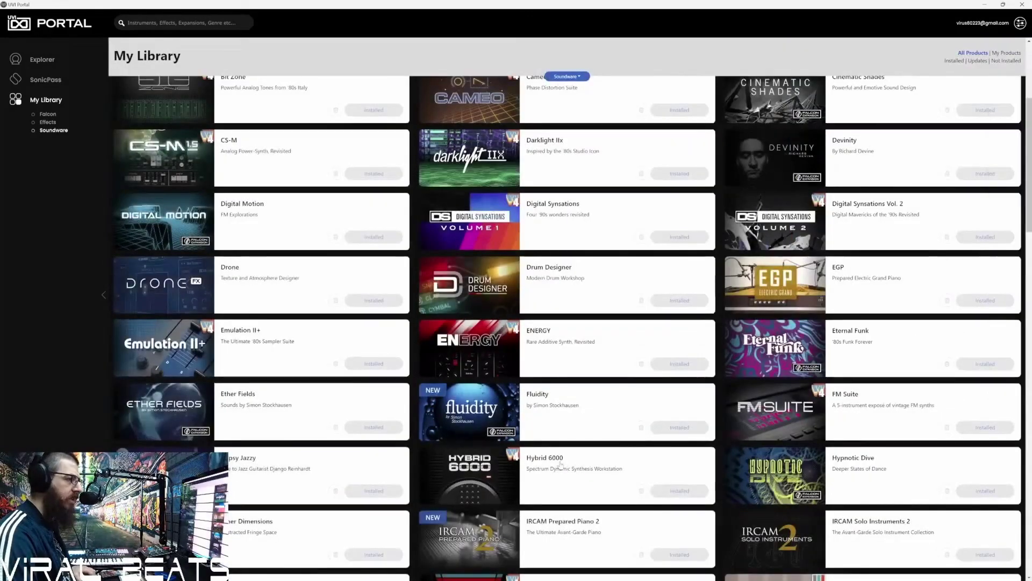
{"action": "scroll", "coordinate": [455, 264], "scroll_direction": "down", "scroll_amount": 15}
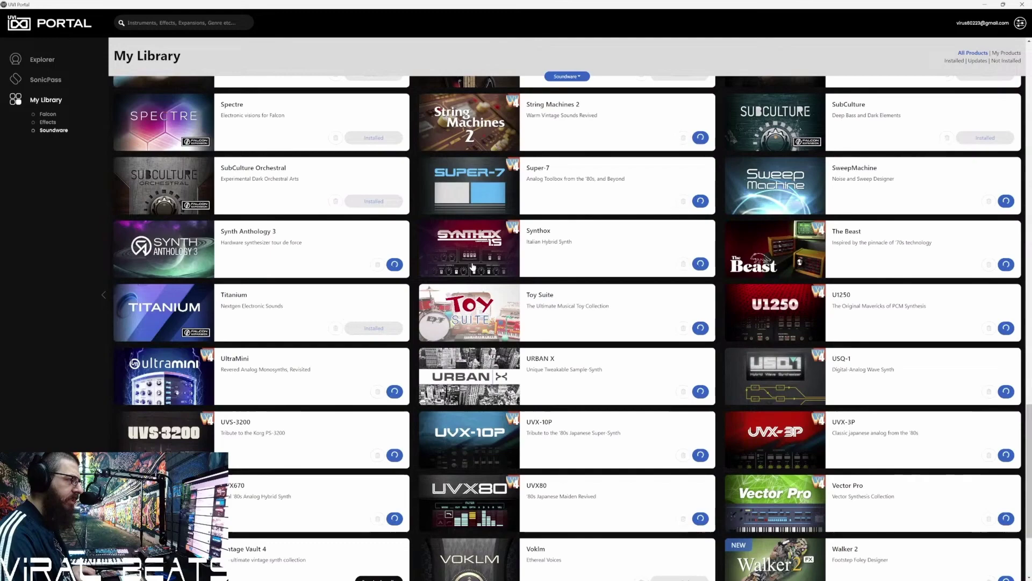
Review the Synthox, Toy Suite and Synth Anthology 3 details, then set the filter to All
{"action": "left_click", "coordinate": [473, 268]}
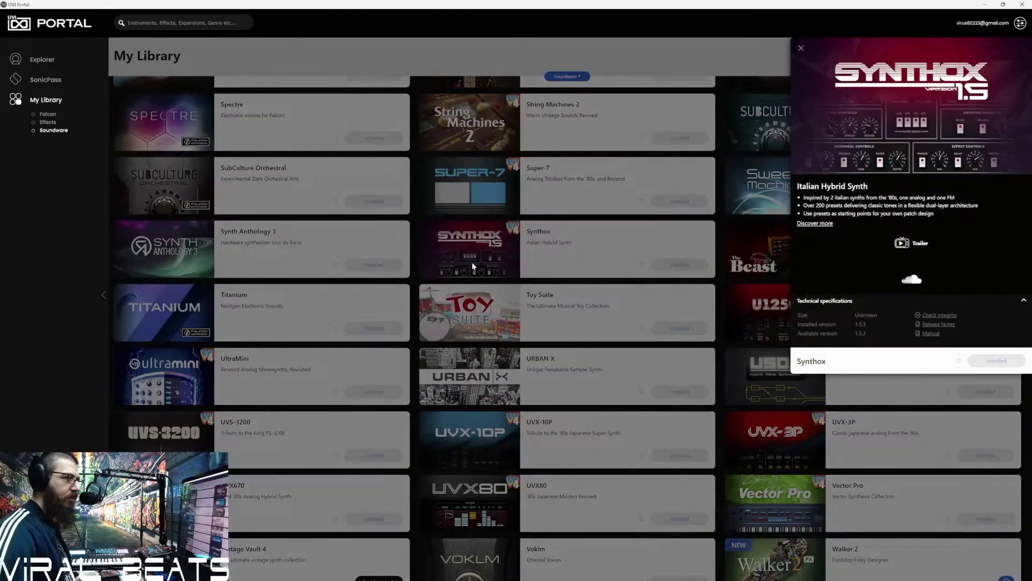
{"action": "left_click", "coordinate": [776, 111]}
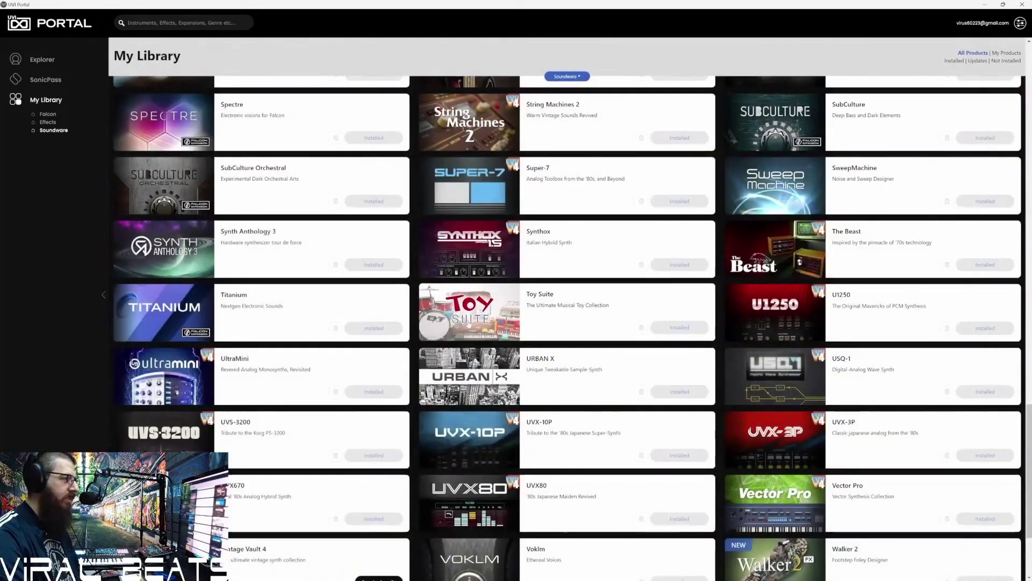
{"action": "left_click", "coordinate": [469, 323]}
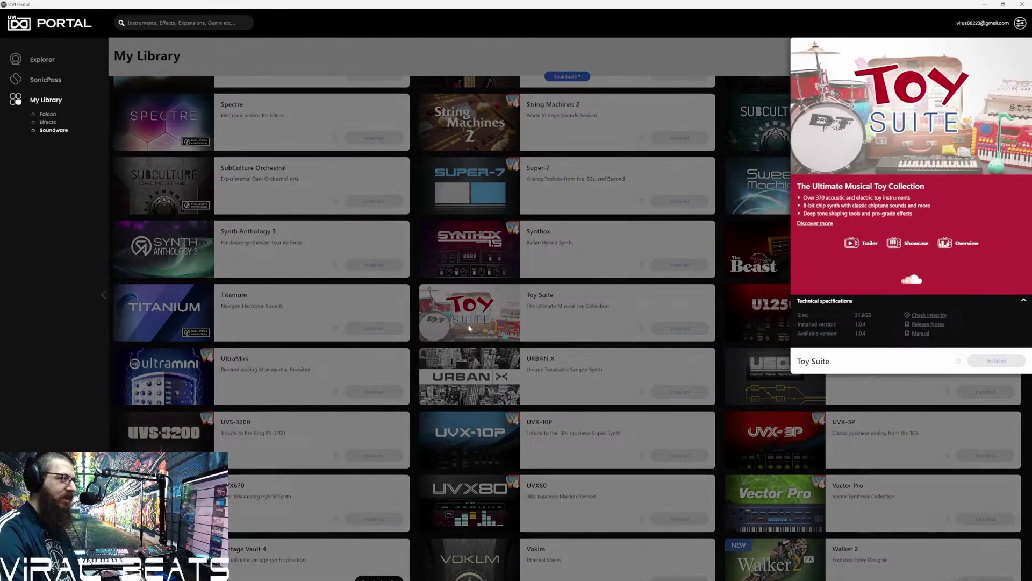
{"action": "left_click", "coordinate": [157, 251]}
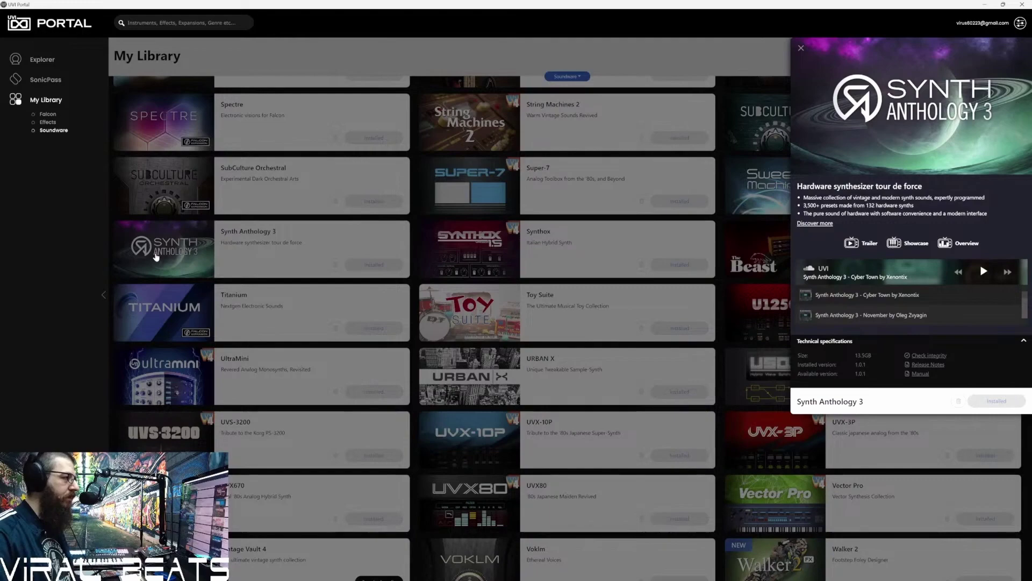
{"action": "left_click", "coordinate": [766, 388]}
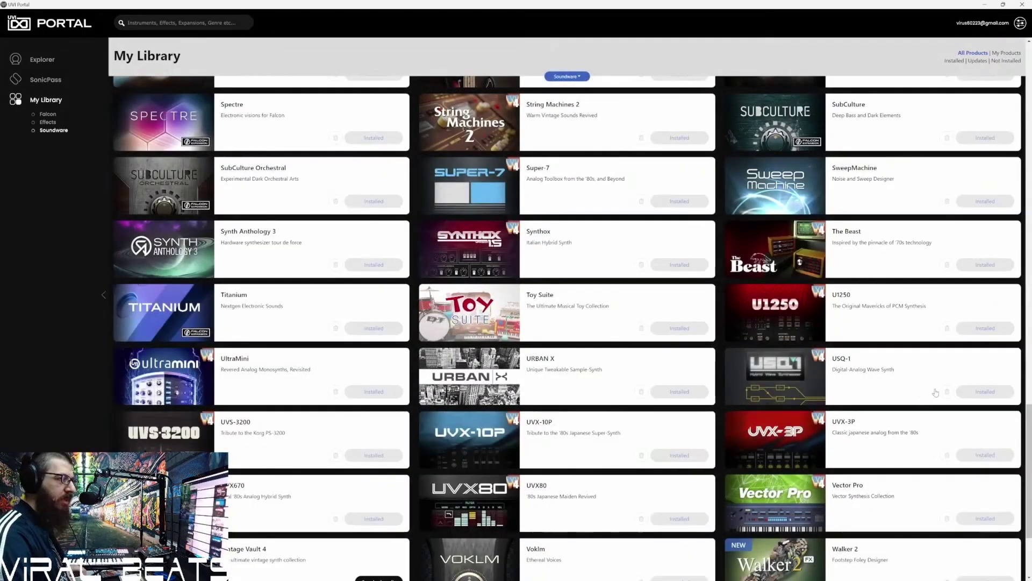
{"action": "left_click", "coordinate": [973, 53]}
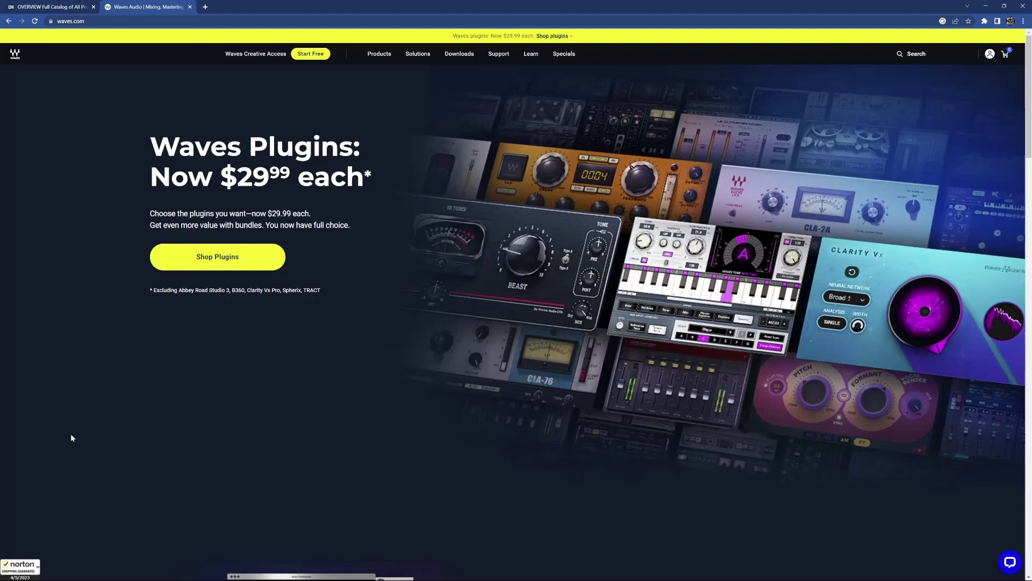
{"action": "scroll", "coordinate": [1022, 133], "scroll_direction": "down", "scroll_amount": 2}
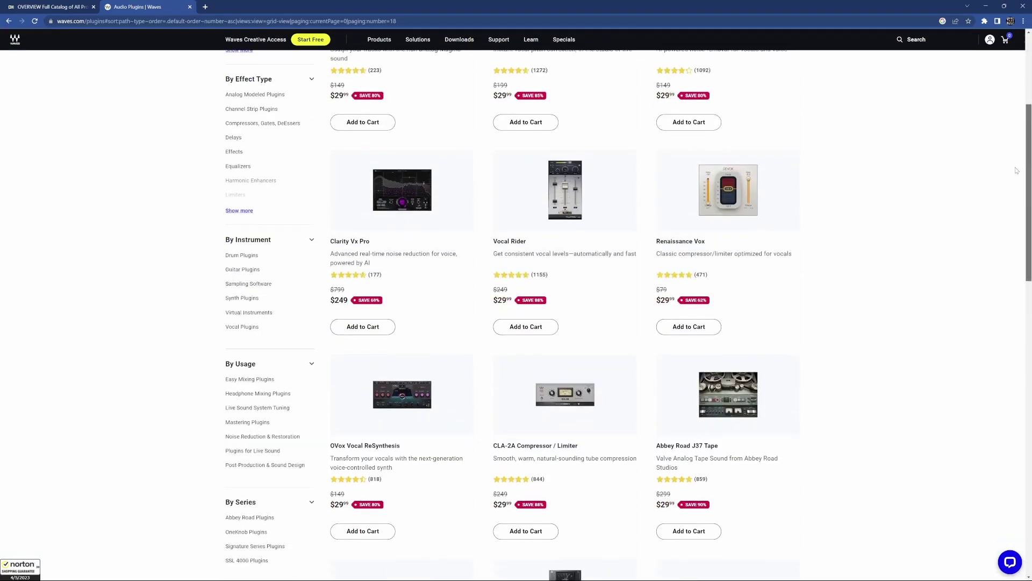
{"action": "scroll", "coordinate": [1022, 133], "scroll_direction": "down", "scroll_amount": 3}
{"action": "scroll", "coordinate": [1022, 133], "scroll_direction": "down", "scroll_amount": 2}
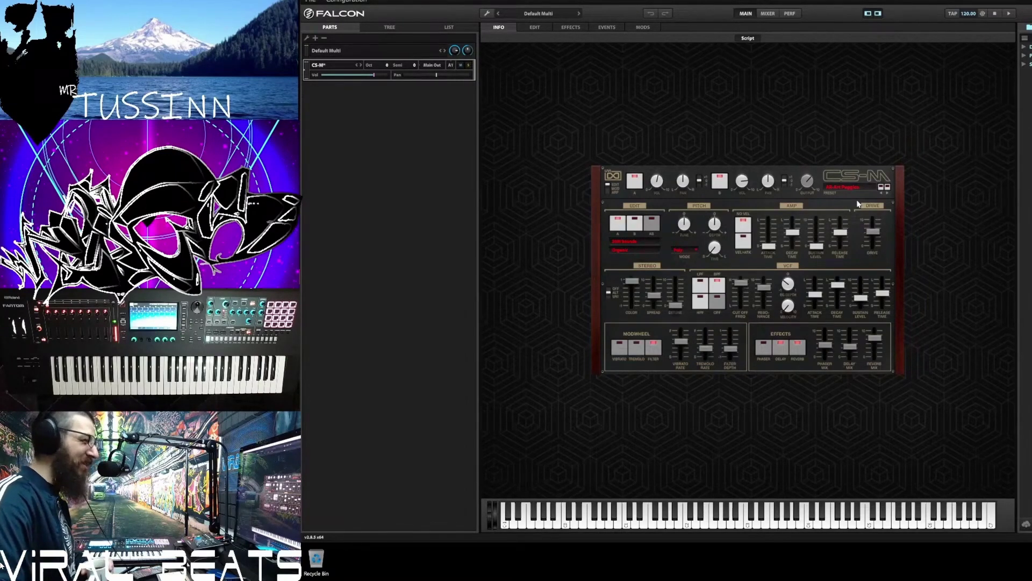
Step CS-M through presets to Metallic Shimmer, then close YouTube and Chrome
{"action": "left_click", "coordinate": [887, 188]}
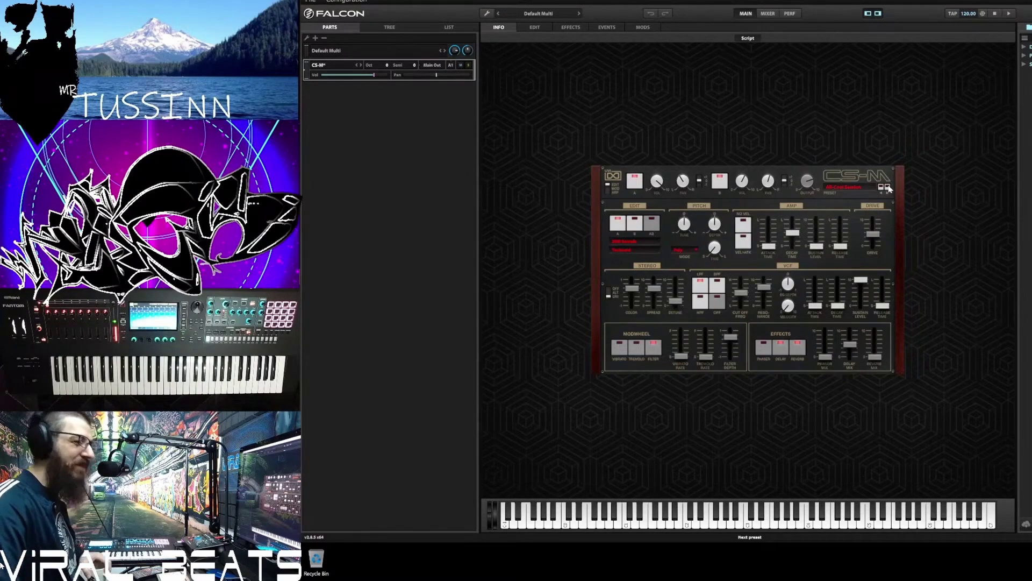
{"action": "left_click", "coordinate": [888, 187]}
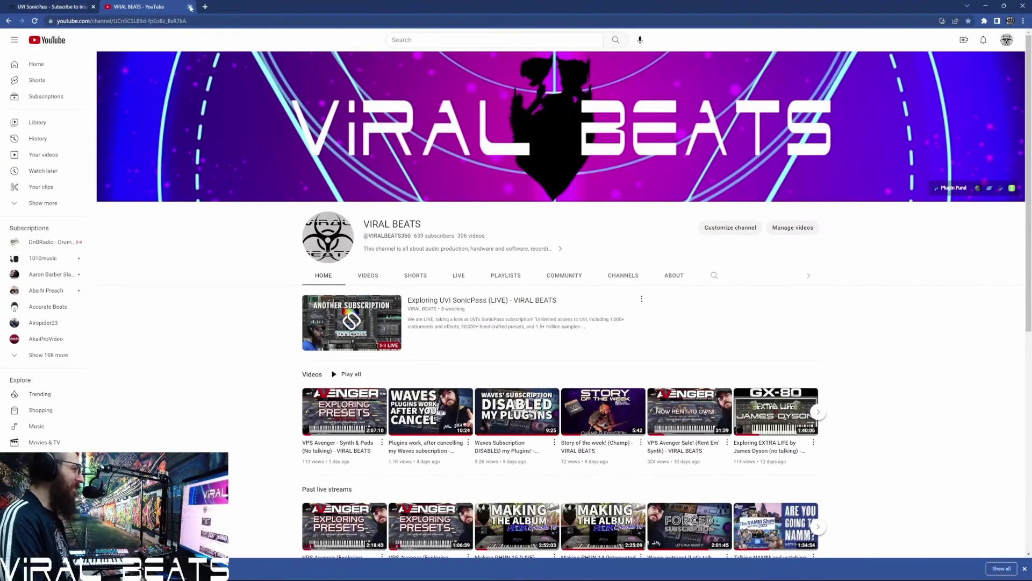
{"action": "left_click", "coordinate": [190, 6]}
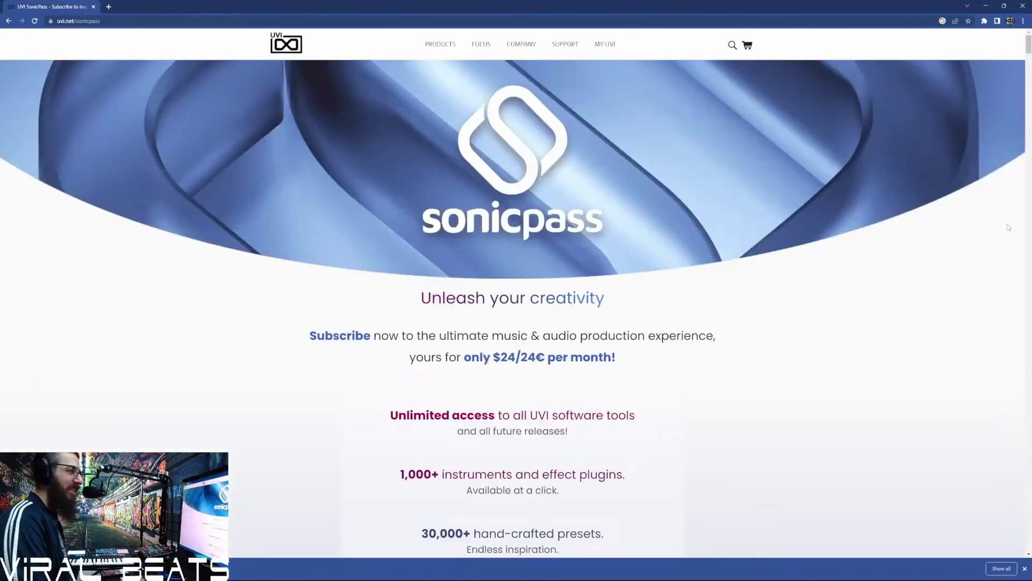
{"action": "left_click", "coordinate": [1029, 5]}
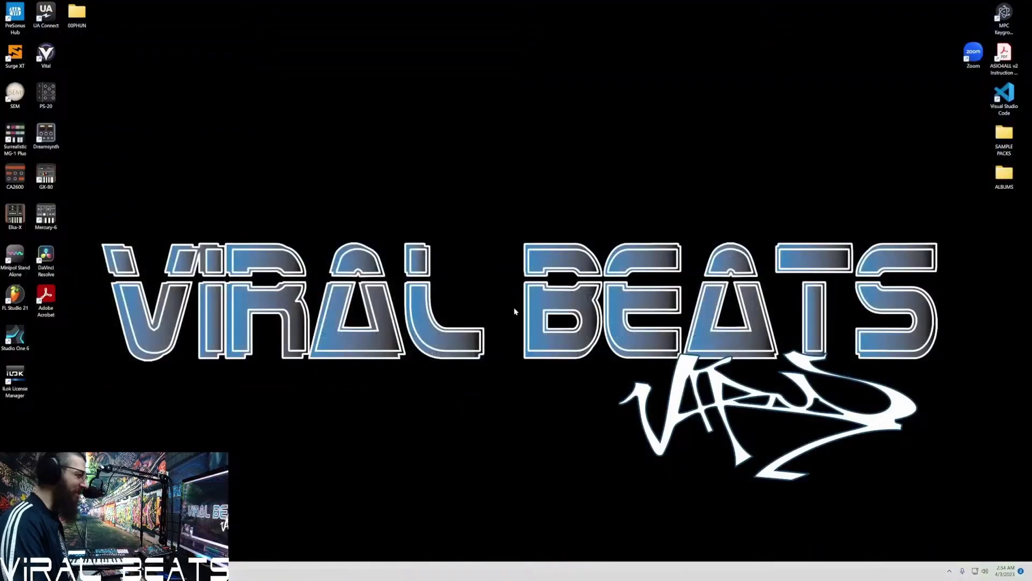